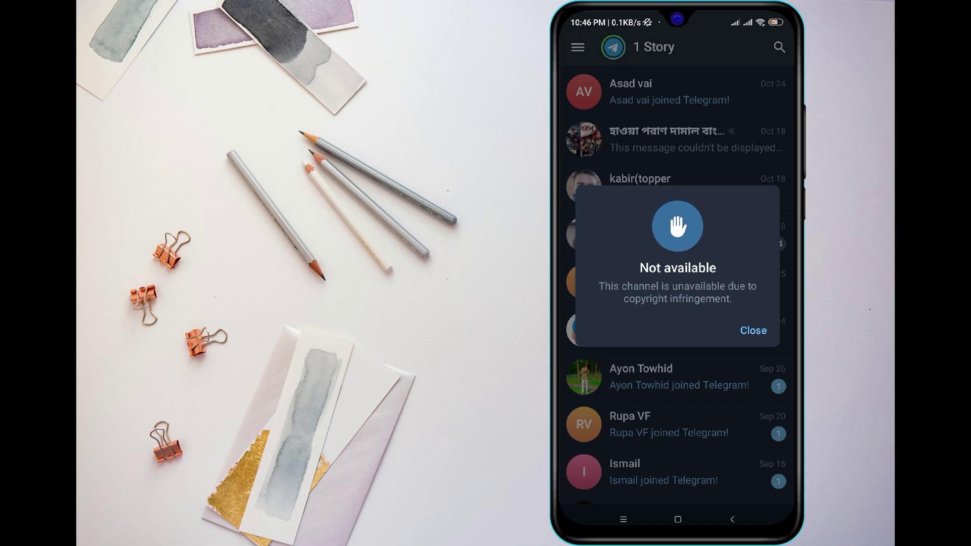
Close the channel's 'Not available' copyright notice to reveal the chat list.
click(754, 330)
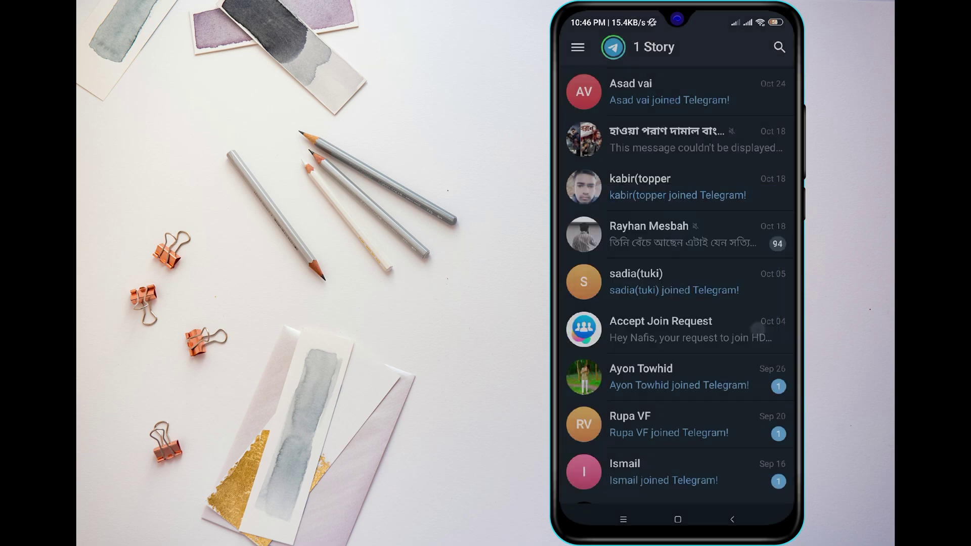
Go home, swipe to the page showing Proton VPN, then back to the first page.
click(677, 519)
mouse_move(716, 353)
mouse_down()
mouse_move(789, 353)
mouse_move(608, 350)
mouse_up()
mouse_move(790, 346)
mouse_down()
mouse_move(637, 346)
mouse_move(759, 346)
mouse_up()
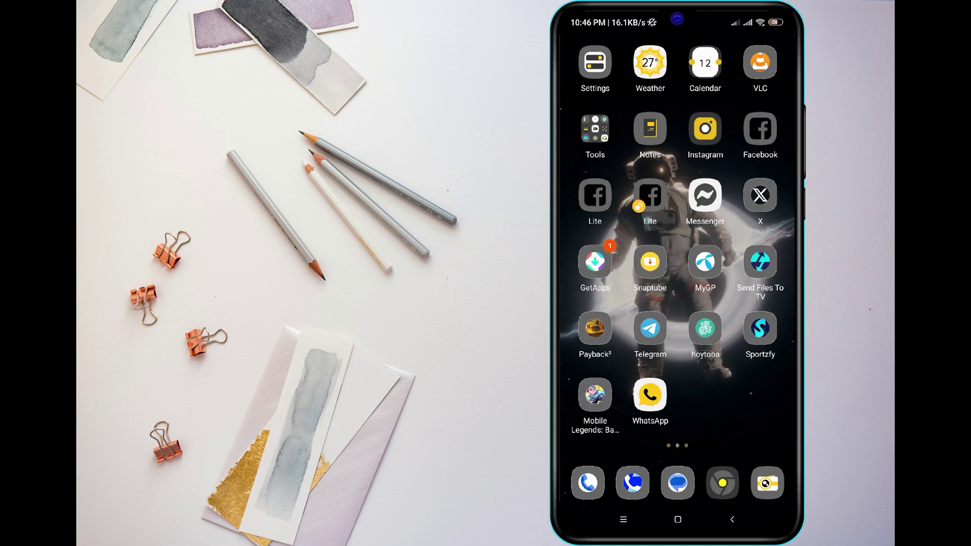
drag(759, 349, 607, 349)
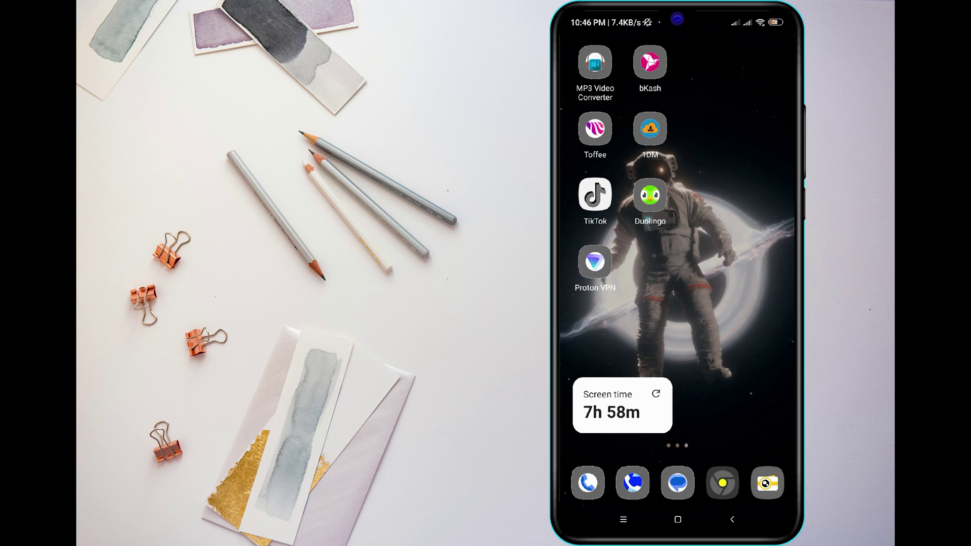
drag(607, 350, 759, 349)
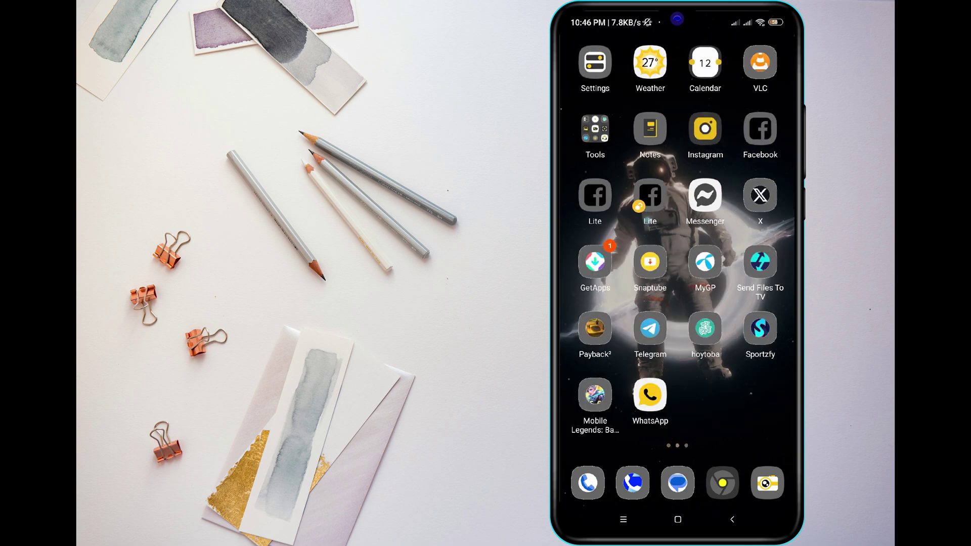